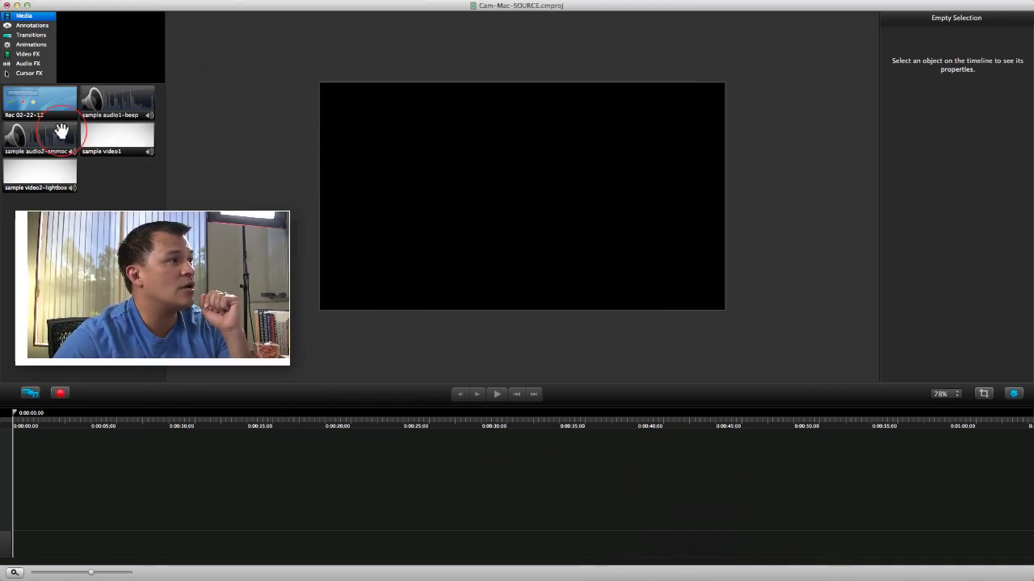
# Add Rec 02-22-12 at the playhead and scrub to about 12 seconds to preview it.
pyautogui.rightClick(48, 101)
pyautogui.click(65, 105)
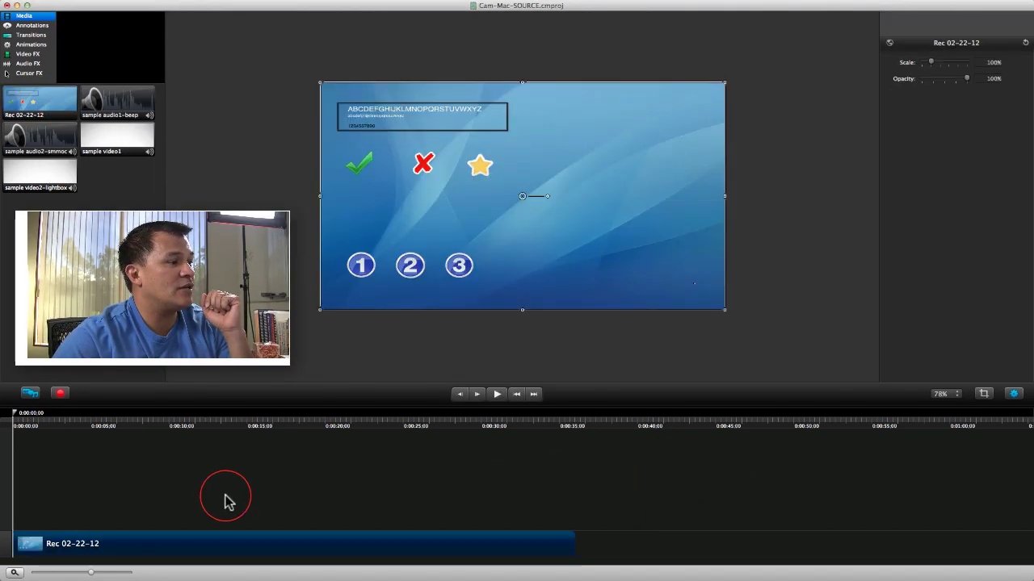
pyautogui.moveTo(156, 427)
pyautogui.mouseDown()
pyautogui.moveTo(226, 427)
pyautogui.moveTo(173, 425)
pyautogui.mouseUp()
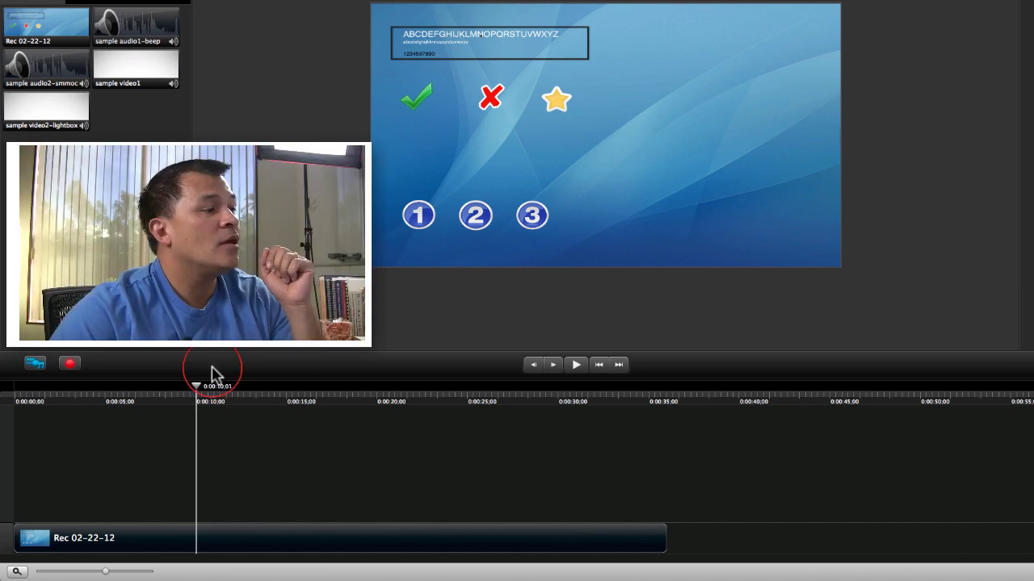
pyautogui.moveTo(199, 391); pyautogui.dragTo(531, 440)
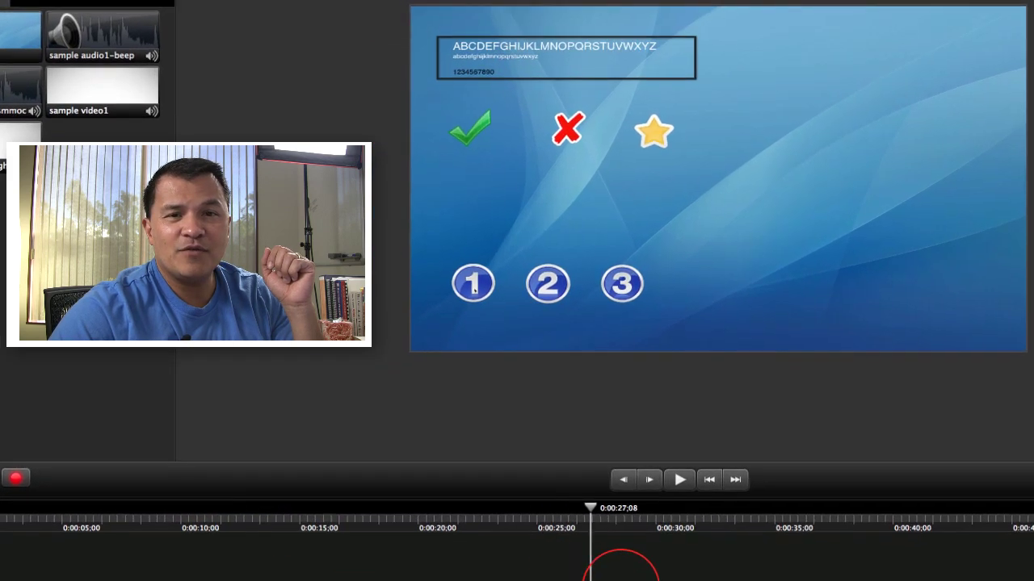
pyautogui.moveTo(620, 573); pyautogui.dragTo(475, 575)
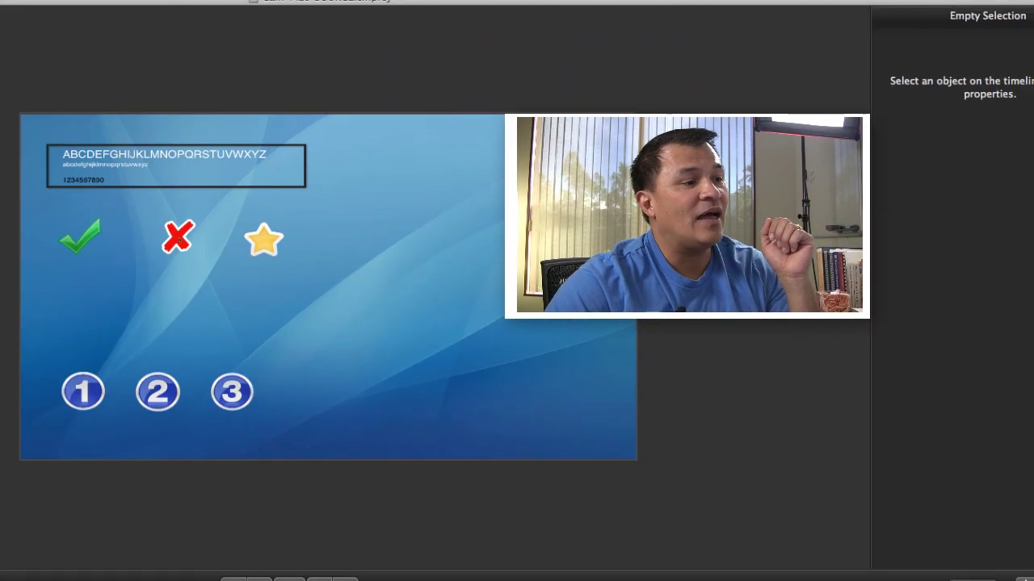
pyautogui.click(774, 188)
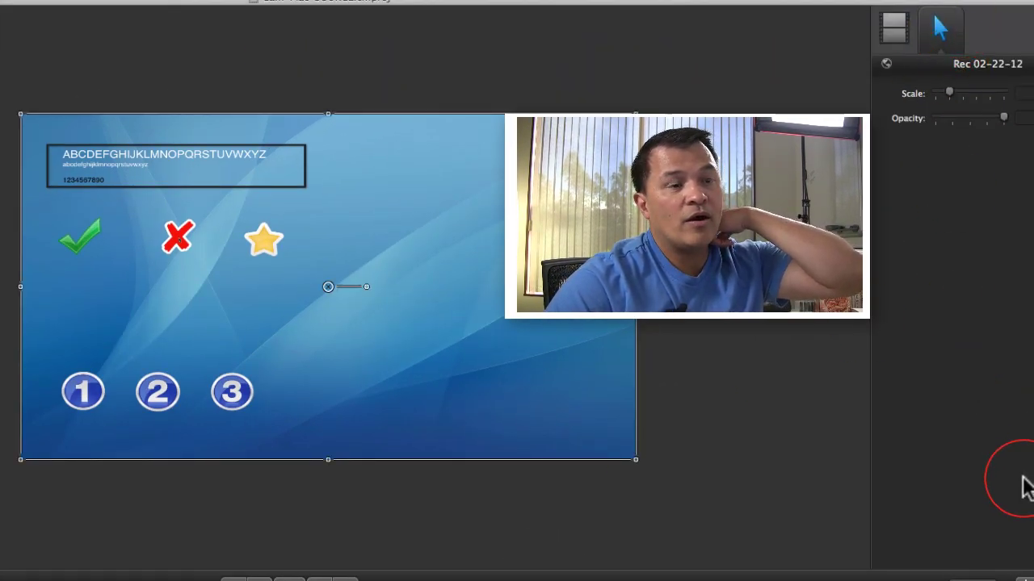
pyautogui.moveTo(975, 101)
pyautogui.mouseDown()
pyautogui.moveTo(1015, 104)
pyautogui.moveTo(936, 97)
pyautogui.moveTo(1027, 109)
pyautogui.moveTo(953, 109)
pyautogui.moveTo(1029, 107)
pyautogui.moveTo(935, 105)
pyautogui.moveTo(1016, 110)
pyautogui.moveTo(987, 111)
pyautogui.moveTo(1003, 107)
pyautogui.mouseUp()
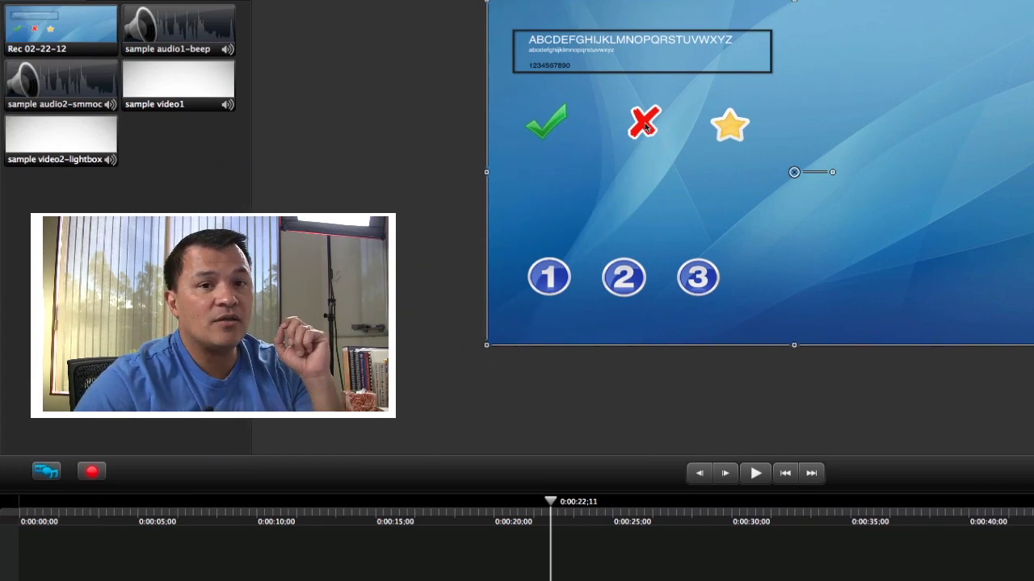
# Apply the Highlight cursor effect and check it around 18 seconds.
pyautogui.click(45, 2)
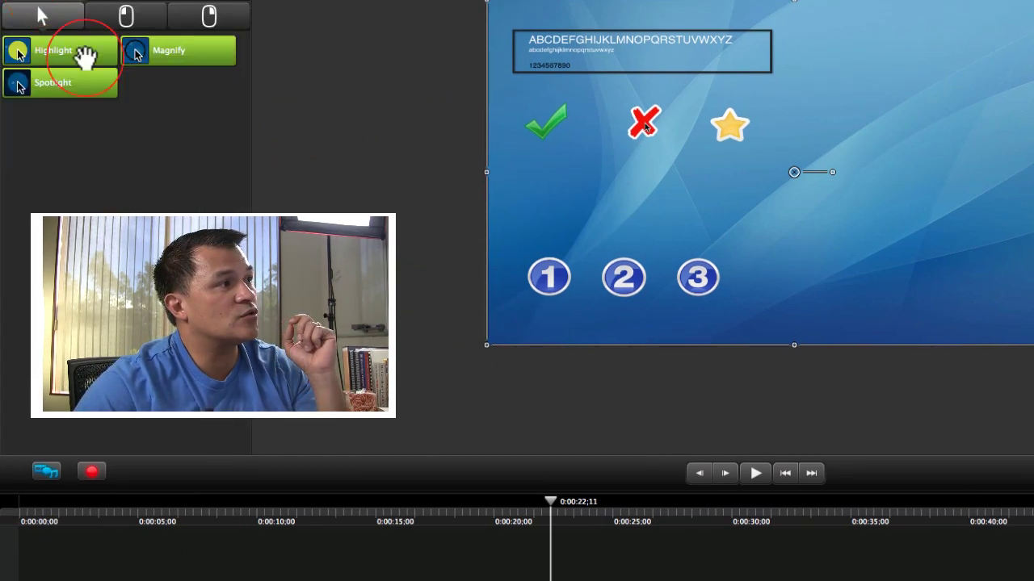
pyautogui.moveTo(72, 61); pyautogui.dragTo(711, 210)
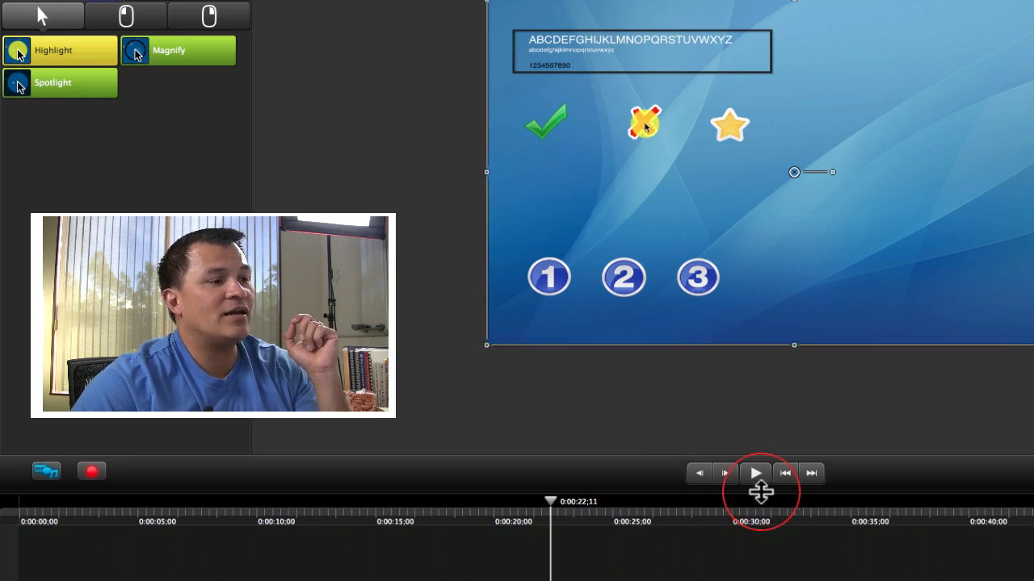
pyautogui.moveTo(551, 500); pyautogui.dragTo(491, 500)
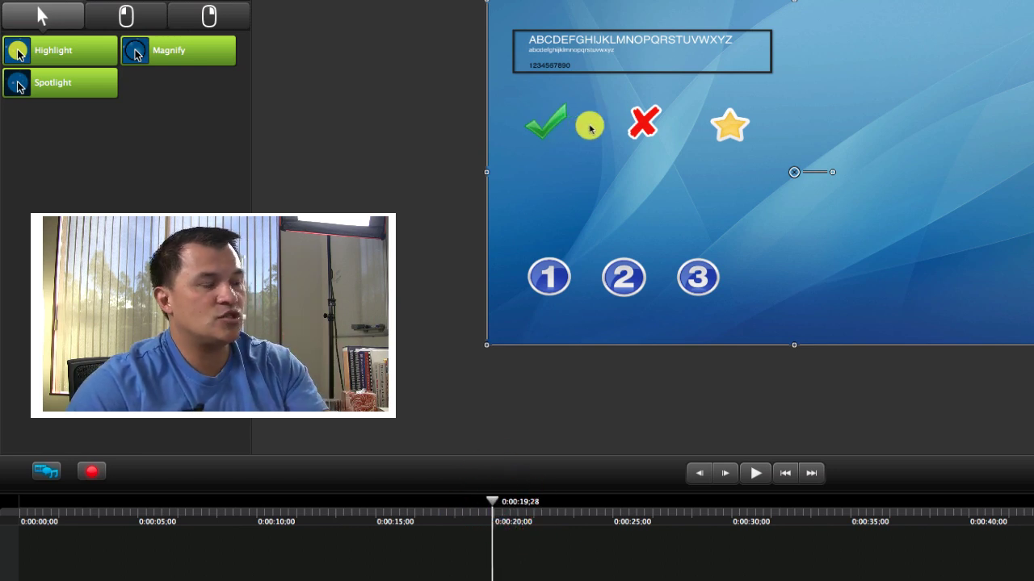
# Apply the Magnify cursor effect and check that it follows the cursor.
pyautogui.click(167, 44)
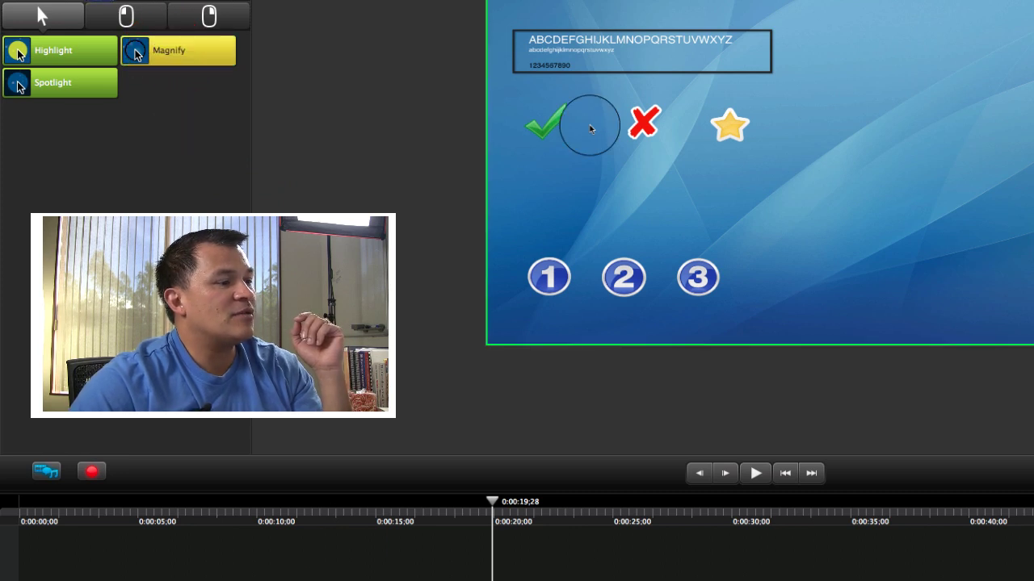
pyautogui.moveTo(794, 172); pyautogui.dragTo(794, 172)
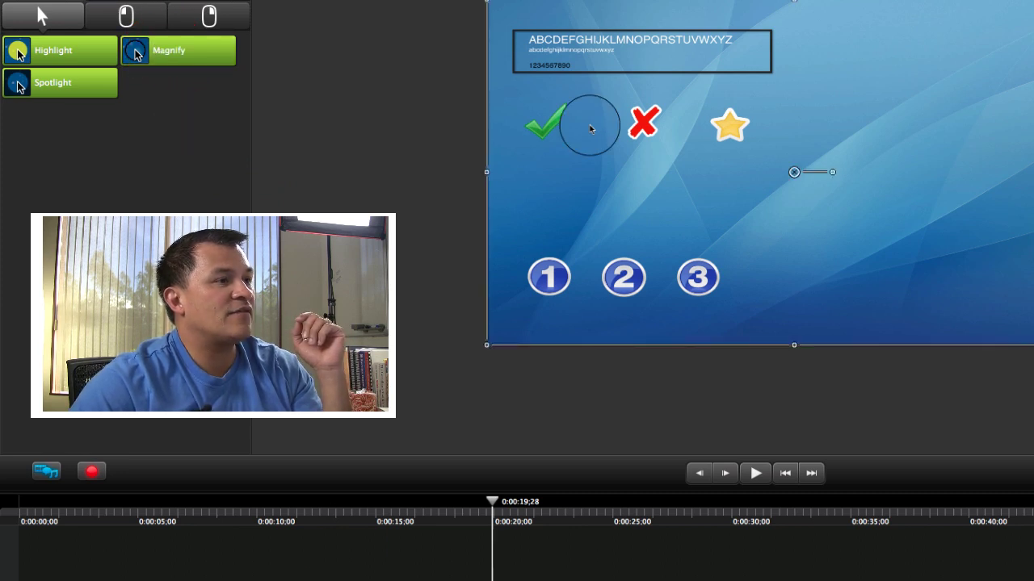
pyautogui.moveTo(494, 512)
pyautogui.mouseDown()
pyautogui.moveTo(514, 500)
pyautogui.moveTo(490, 501)
pyautogui.moveTo(525, 502)
pyautogui.moveTo(492, 502)
pyautogui.moveTo(507, 502)
pyautogui.mouseUp()
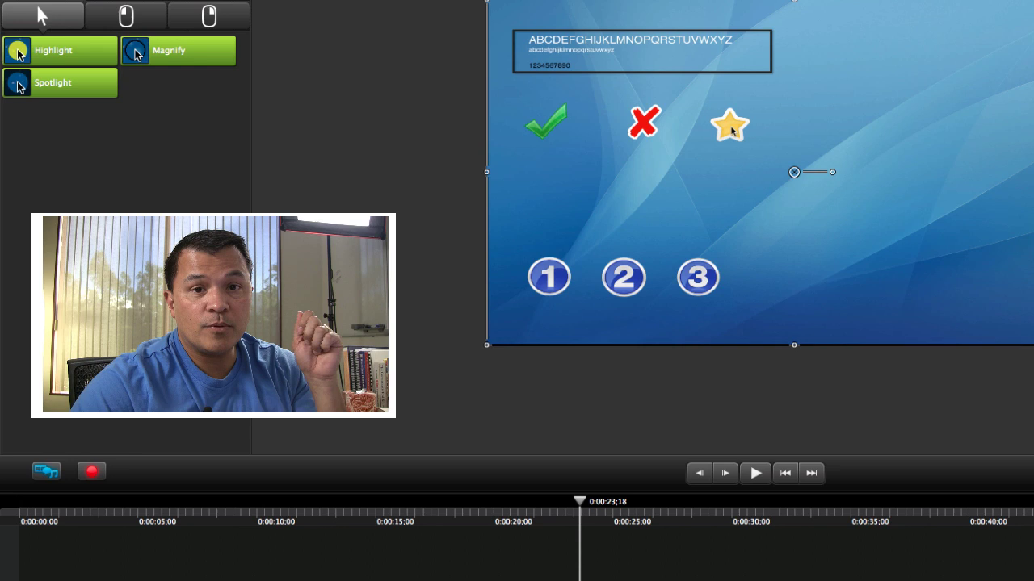
# Add sample video1 from the media bin to the timeline at the playhead.
pyautogui.click(404, 577)
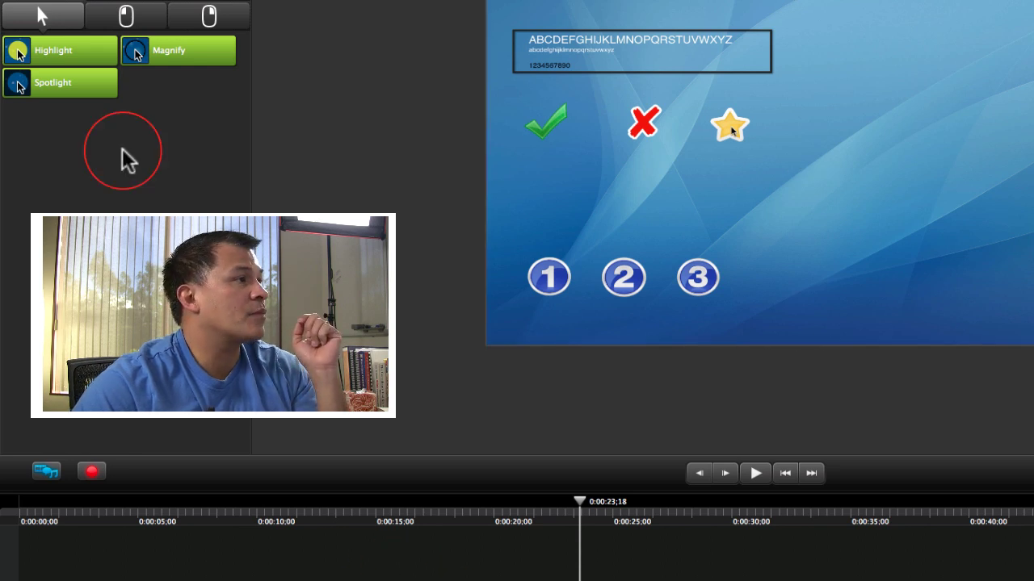
pyautogui.click(101, 2)
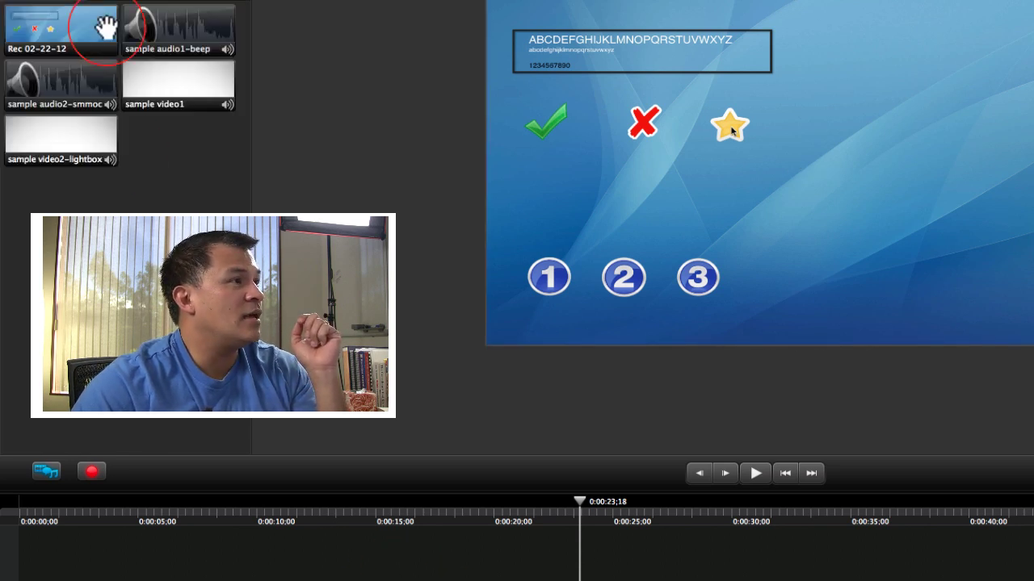
pyautogui.rightClick(178, 87)
pyautogui.click(245, 94)
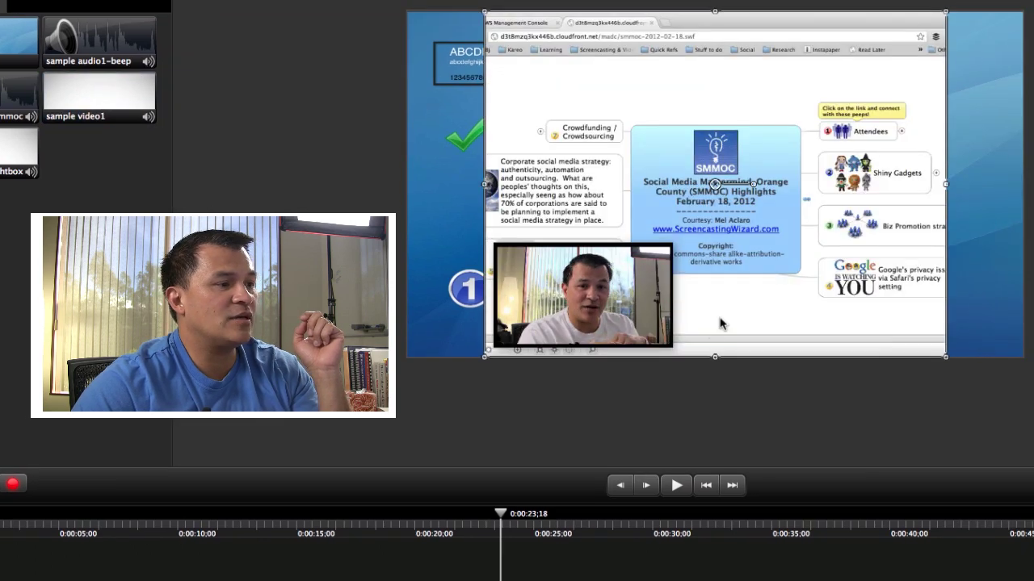
# Shrink sample video1 into a small inset and position it on the canvas.
pyautogui.click(388, 523)
pyautogui.click(543, 338)
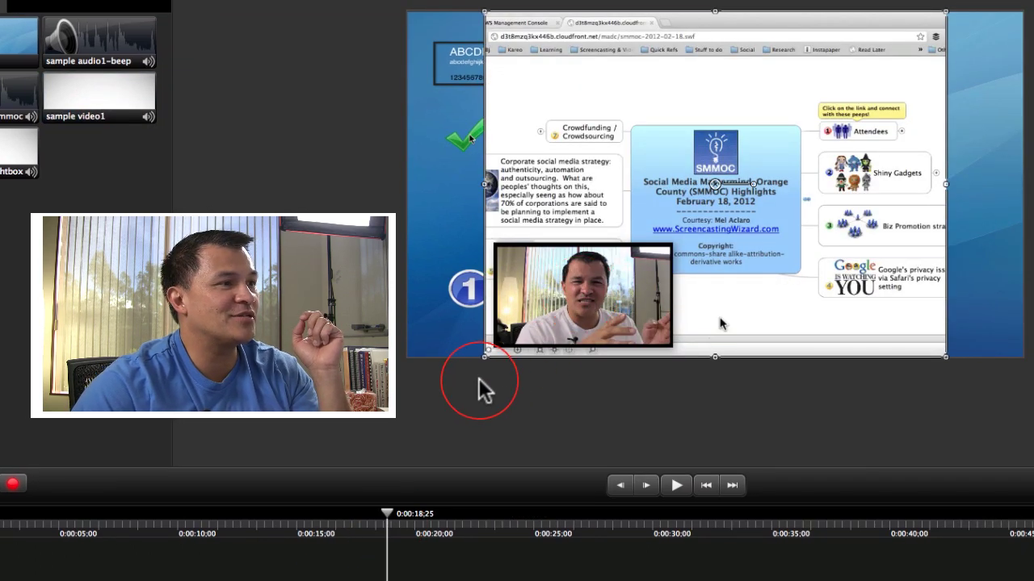
pyautogui.moveTo(487, 358); pyautogui.dragTo(721, 155)
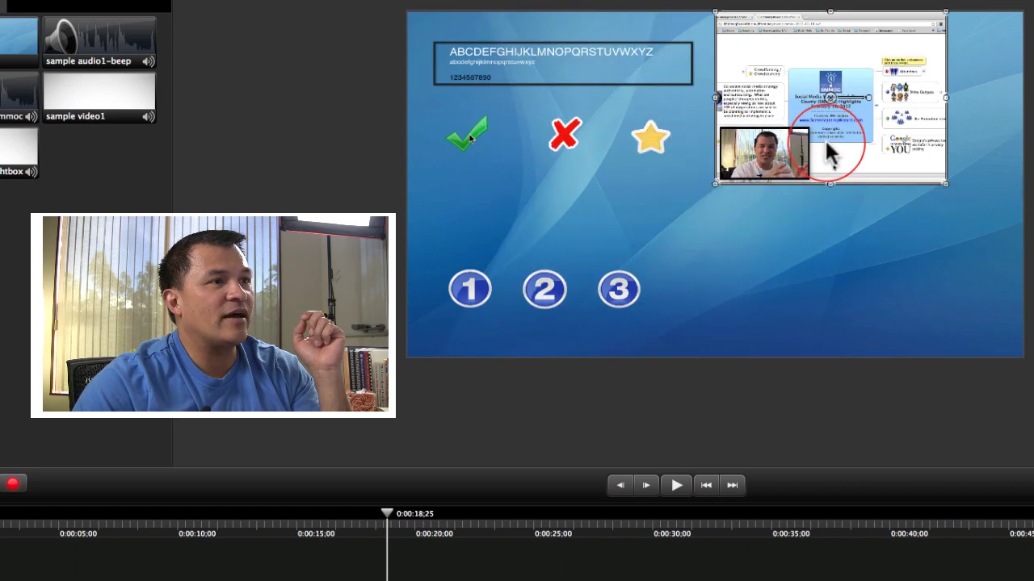
pyautogui.moveTo(828, 151); pyautogui.dragTo(757, 291)
pyautogui.click(759, 171)
pyautogui.moveTo(759, 171); pyautogui.dragTo(749, 215)
pyautogui.click(638, 558)
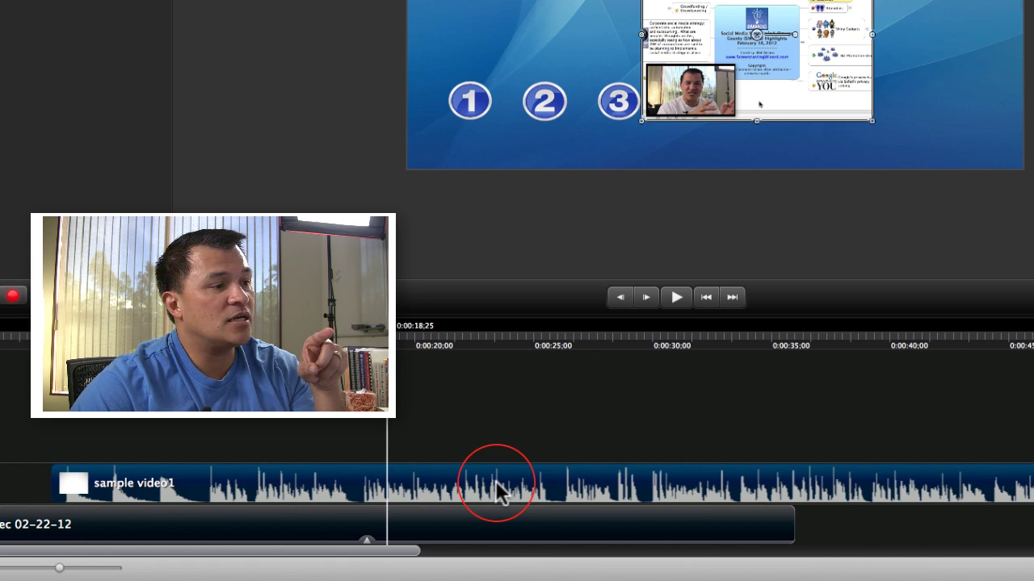
# Separate sample video1 into audio and video parts and select the audio.
pyautogui.rightClick(498, 490)
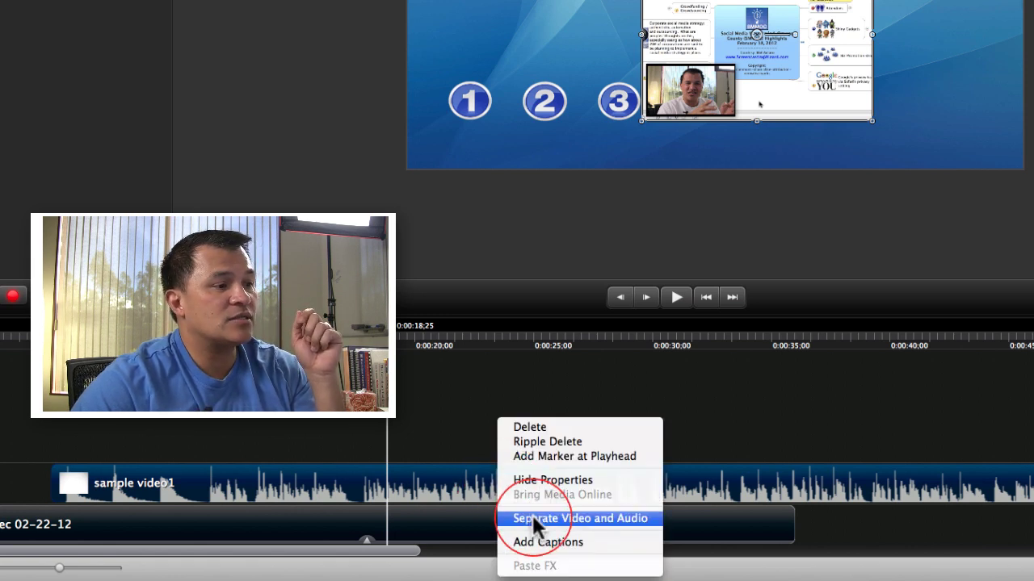
pyautogui.click(610, 518)
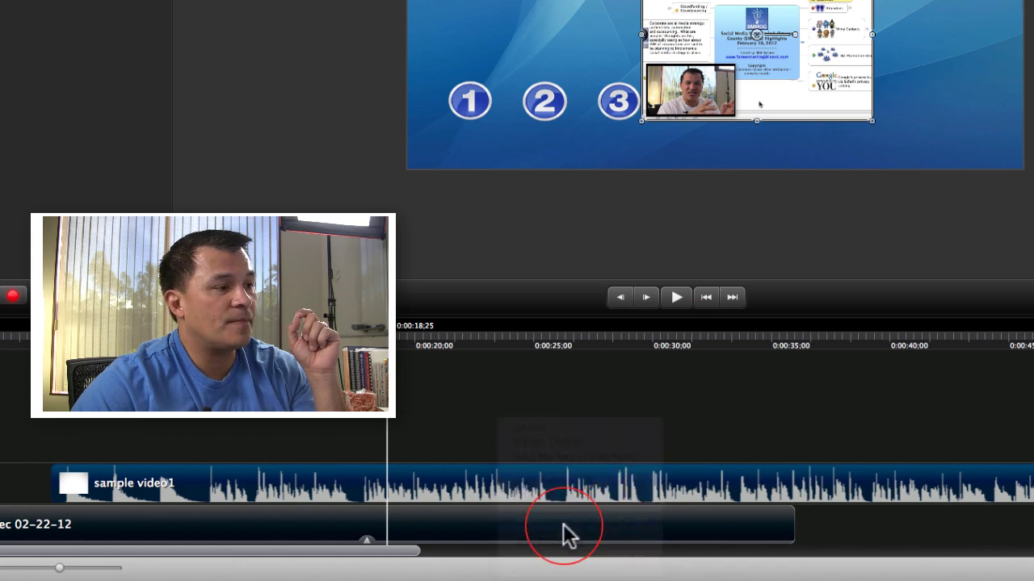
pyautogui.click(459, 474)
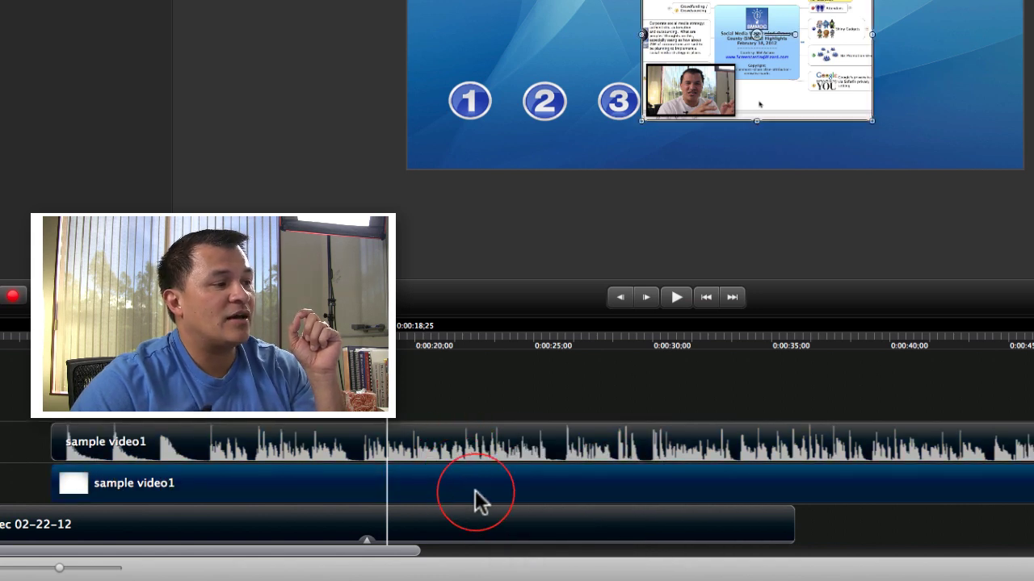
pyautogui.click(474, 444)
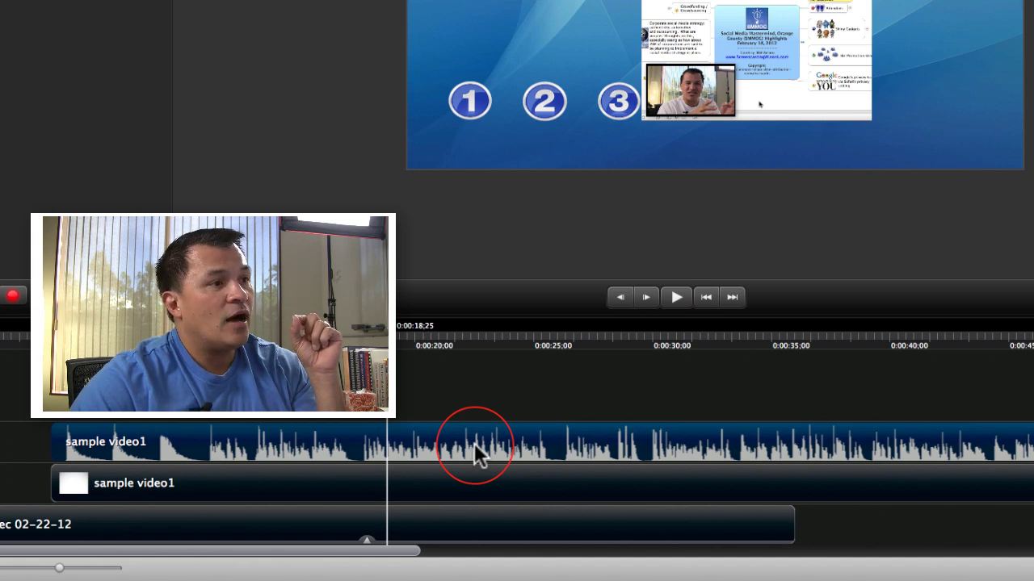
pyautogui.rightClick(474, 450)
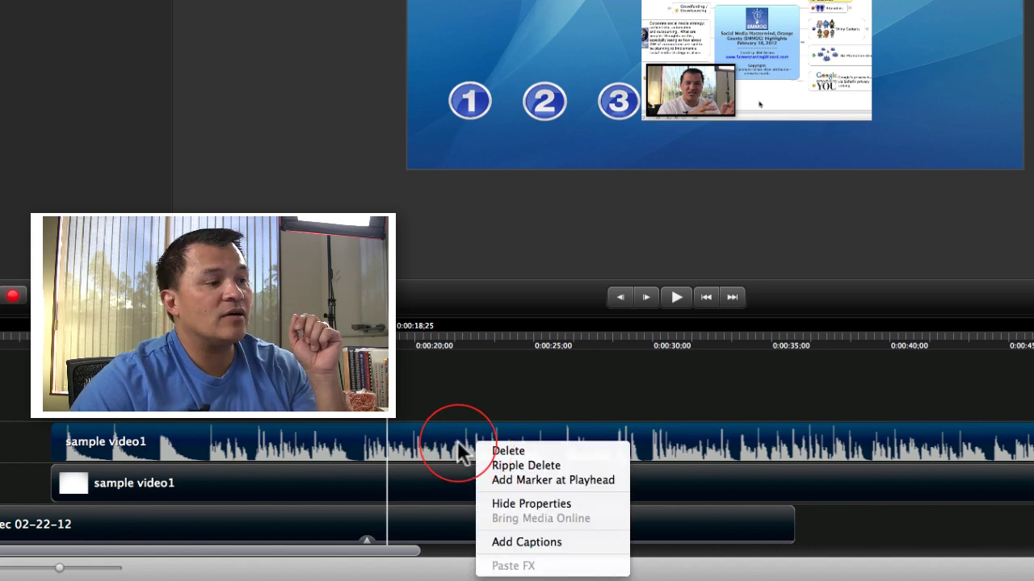
pyautogui.click(458, 450)
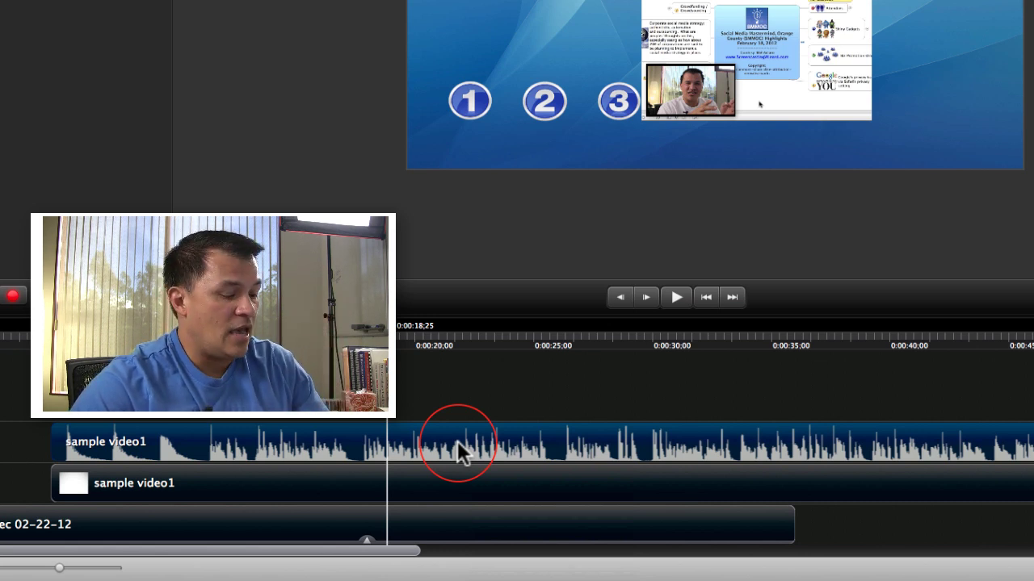
# Paste several copies of the audio onto new tracks, moving one earlier.
pyautogui.press('super+v')
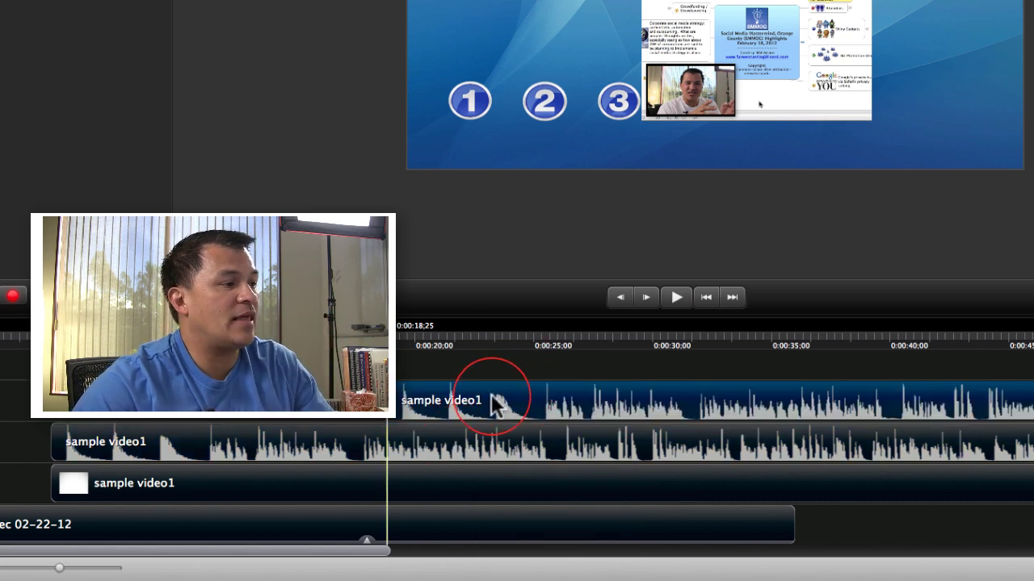
pyautogui.moveTo(492, 397); pyautogui.dragTo(172, 396)
pyautogui.press('super+v')
pyautogui.press('super+v')
pyautogui.press('super+v')
pyautogui.press('super+v')
pyautogui.press('super+v')
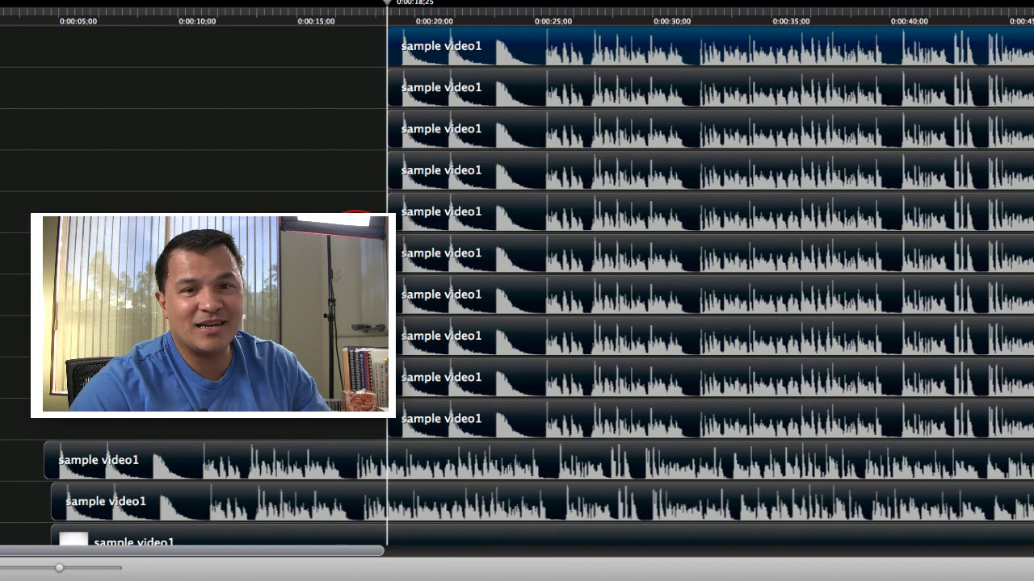
pyautogui.scroll(-1, 517, 285)
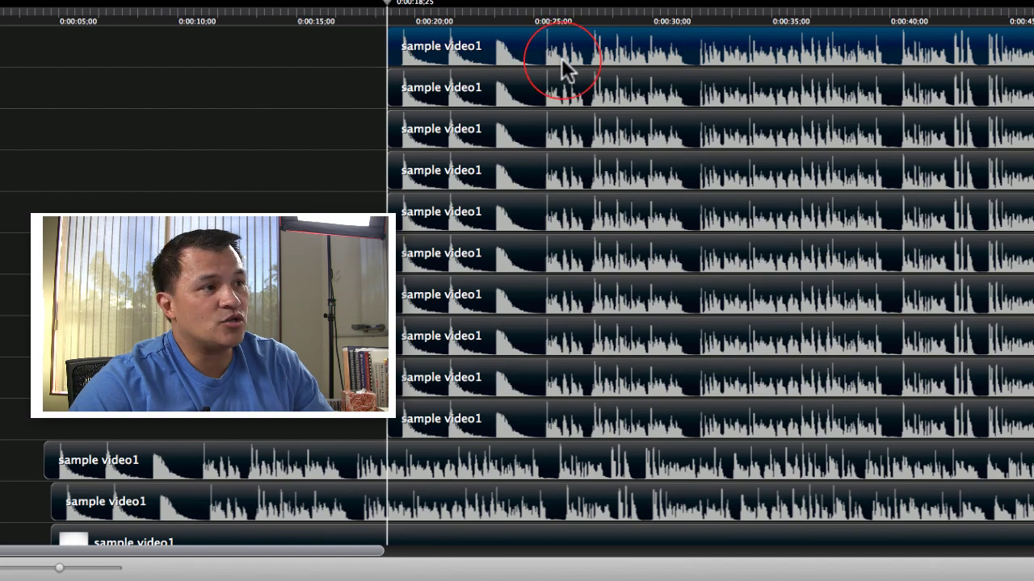
pyautogui.click(354, 44)
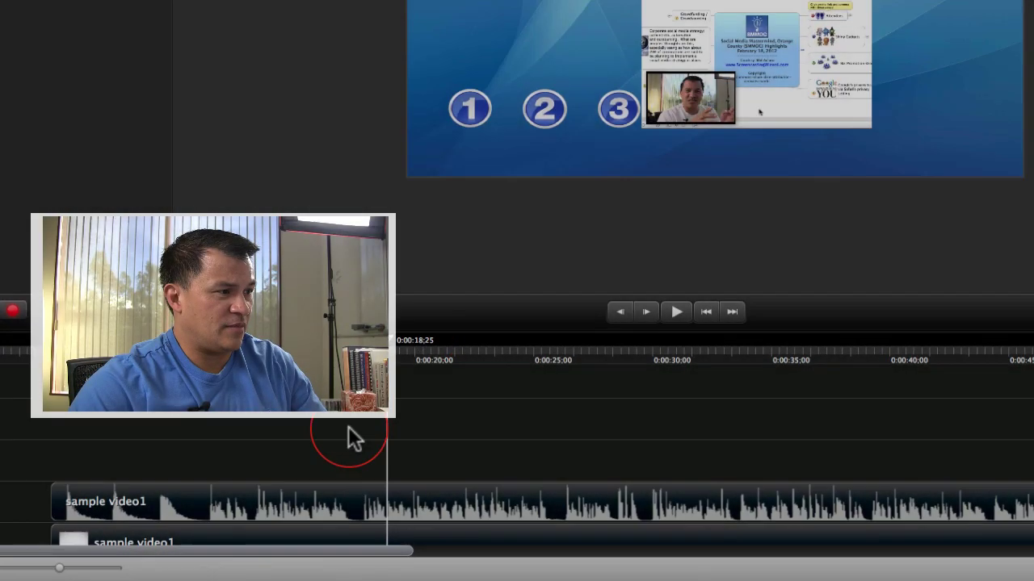
# Move sample video1 onto a new track above and shift it up-right on the canvas.
pyautogui.scroll(-2, 270, 420)
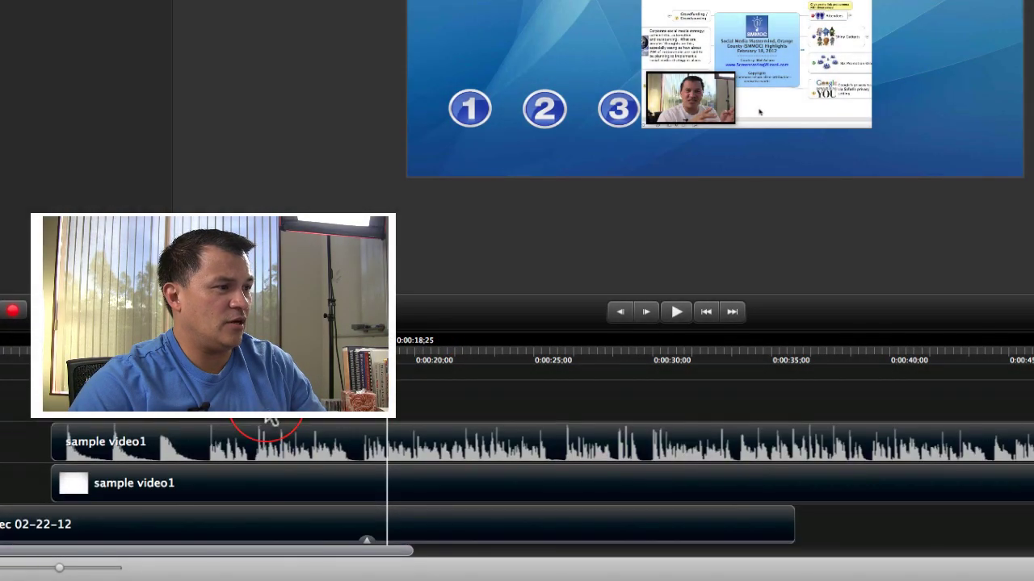
pyautogui.click(314, 481)
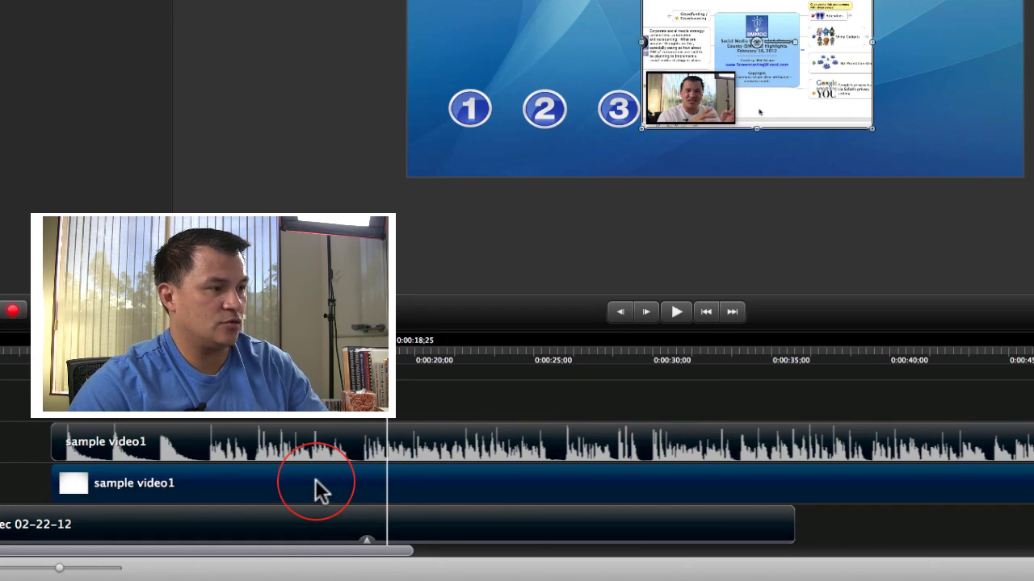
pyautogui.moveTo(316, 481); pyautogui.dragTo(476, 404)
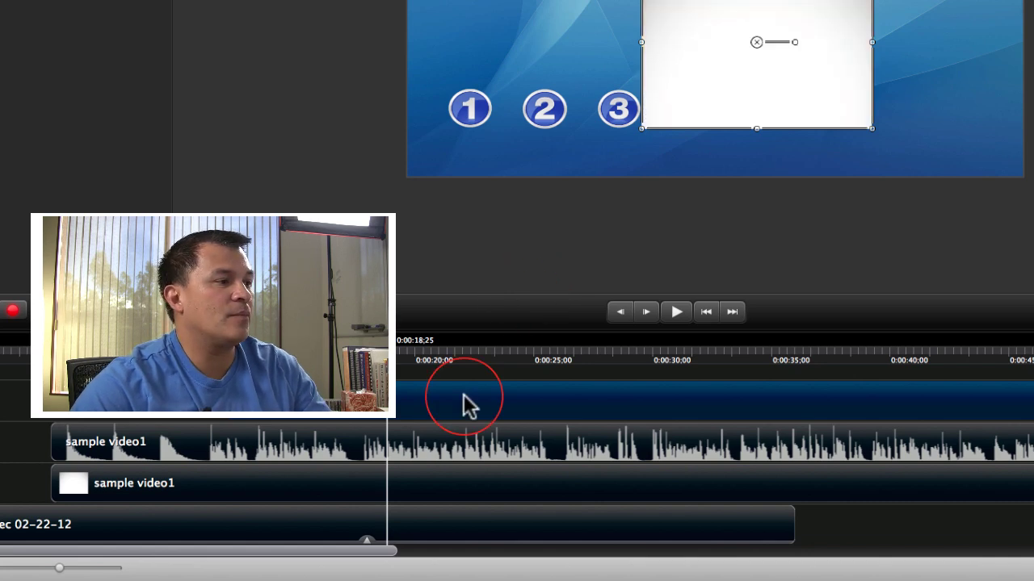
pyautogui.scroll(3, 466, 406)
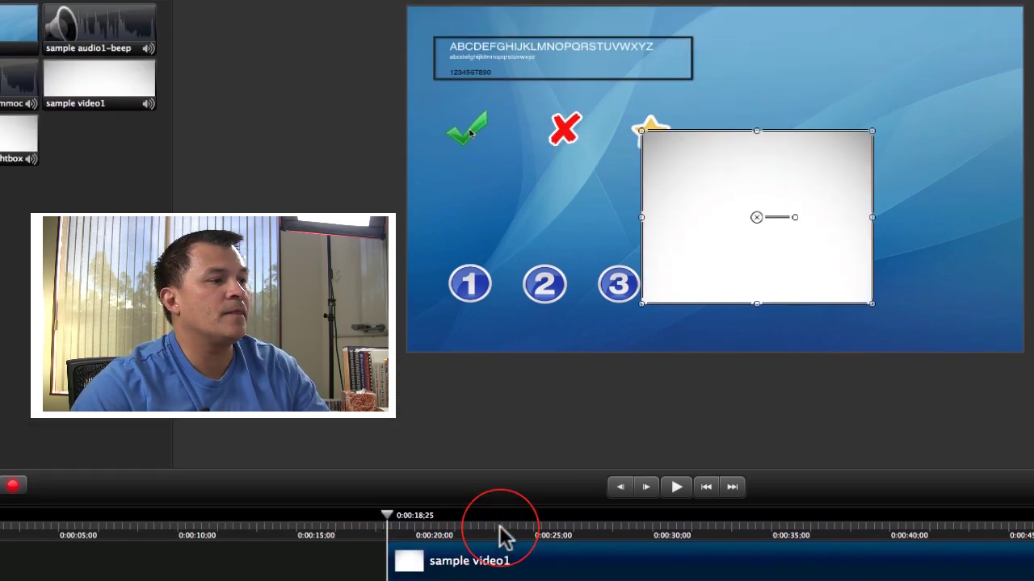
pyautogui.click(501, 533)
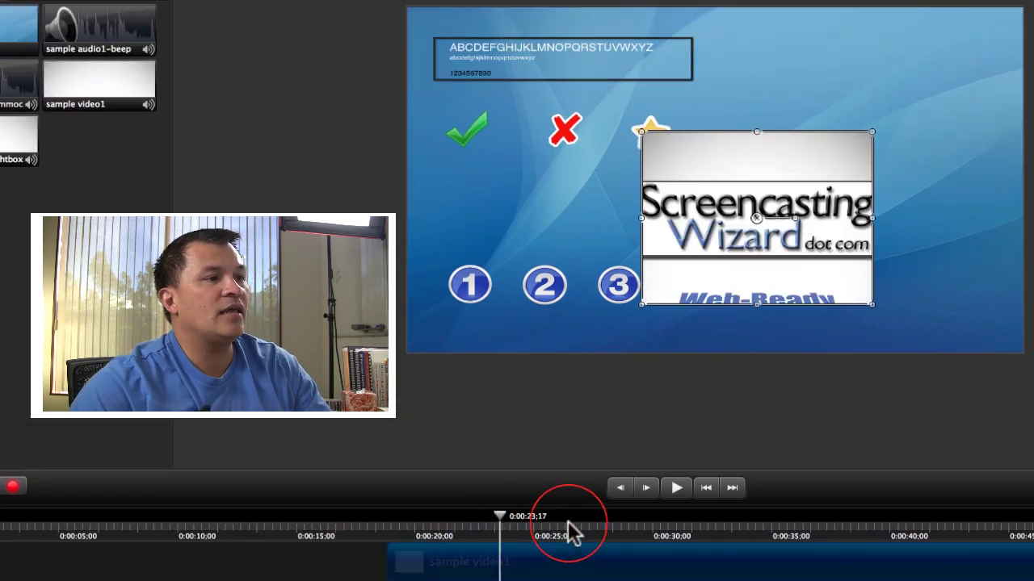
pyautogui.moveTo(693, 252); pyautogui.dragTo(703, 311)
# Return to 0:00:16;04 and delete the sample video1 clip.
pyautogui.moveTo(305, 574); pyautogui.dragTo(324, 557)
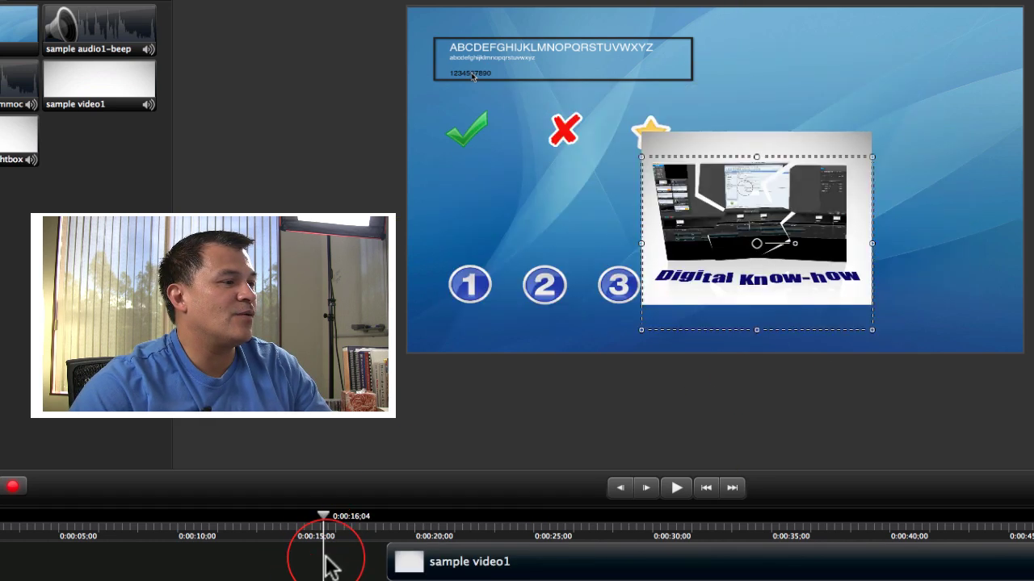
pyautogui.click(448, 569)
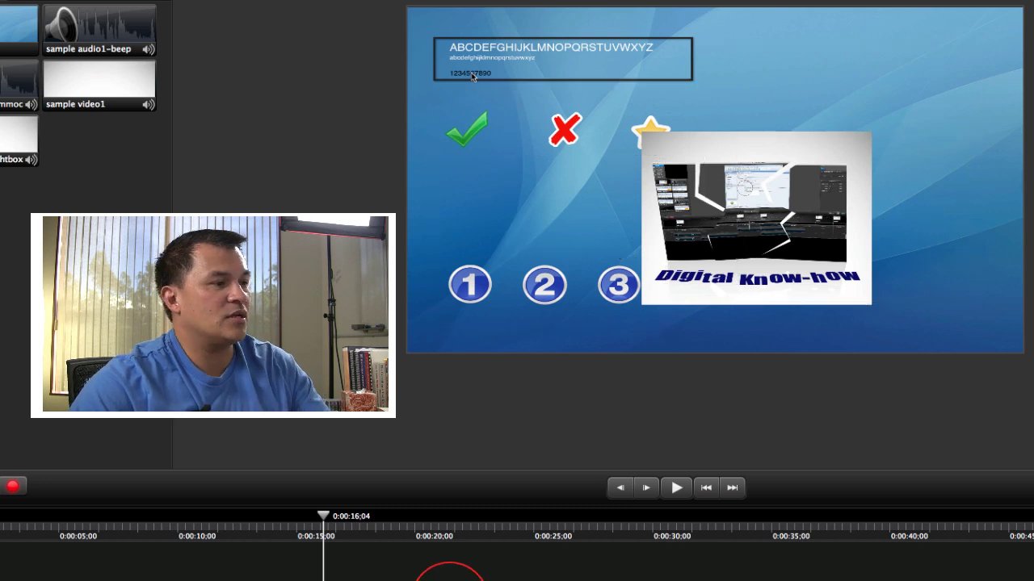
pyautogui.click(424, 569)
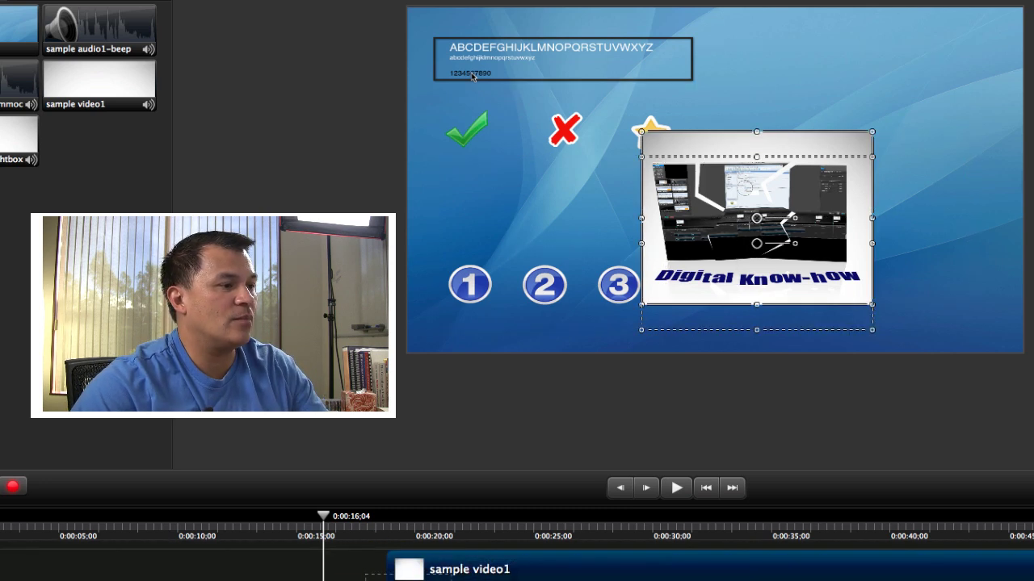
pyautogui.press('Delete')
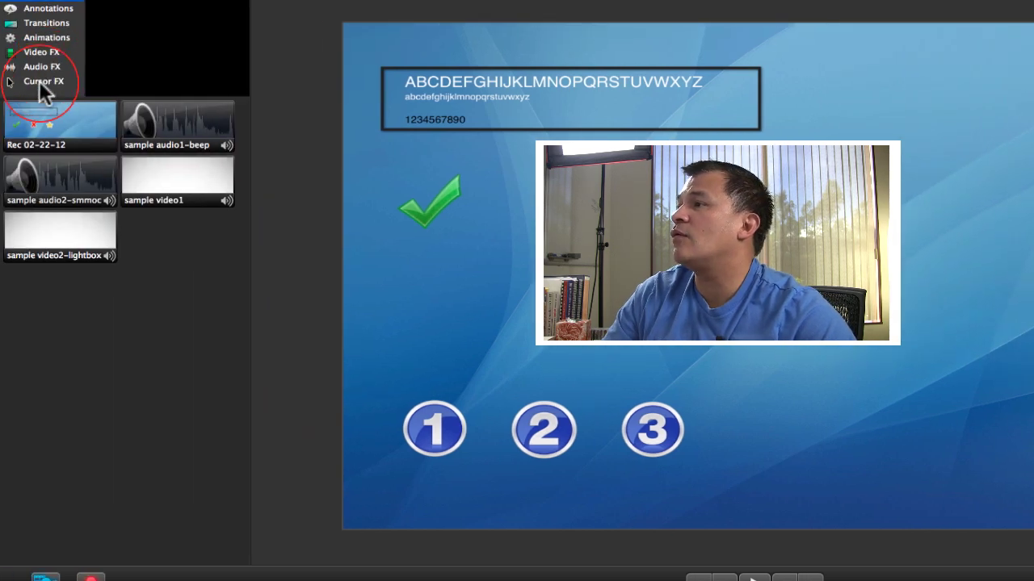
# Place a Blur annotation and fit it over the lowercase alphabet line.
pyautogui.click(39, 81)
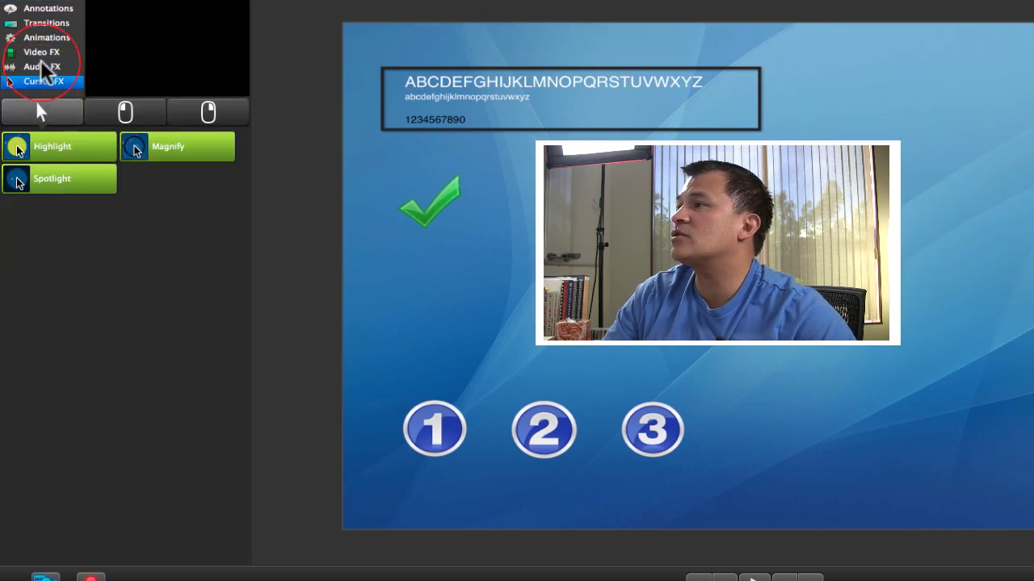
pyautogui.click(42, 9)
pyautogui.click(188, 116)
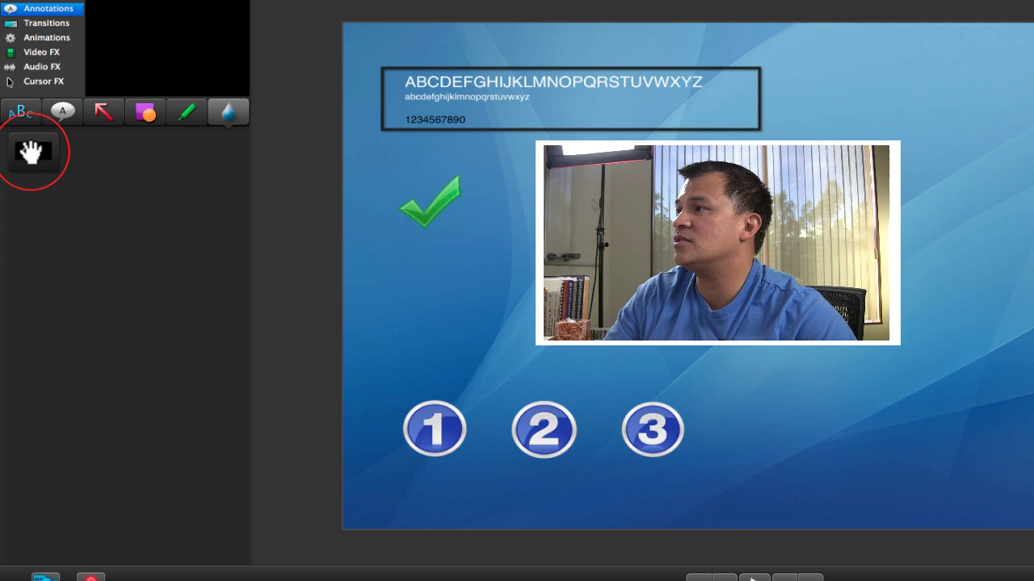
pyautogui.moveTo(32, 150)
pyautogui.mouseDown()
pyautogui.moveTo(411, 127)
pyautogui.moveTo(508, 109)
pyautogui.moveTo(541, 147)
pyautogui.mouseUp()
pyautogui.moveTo(257, 149); pyautogui.dragTo(274, 161)
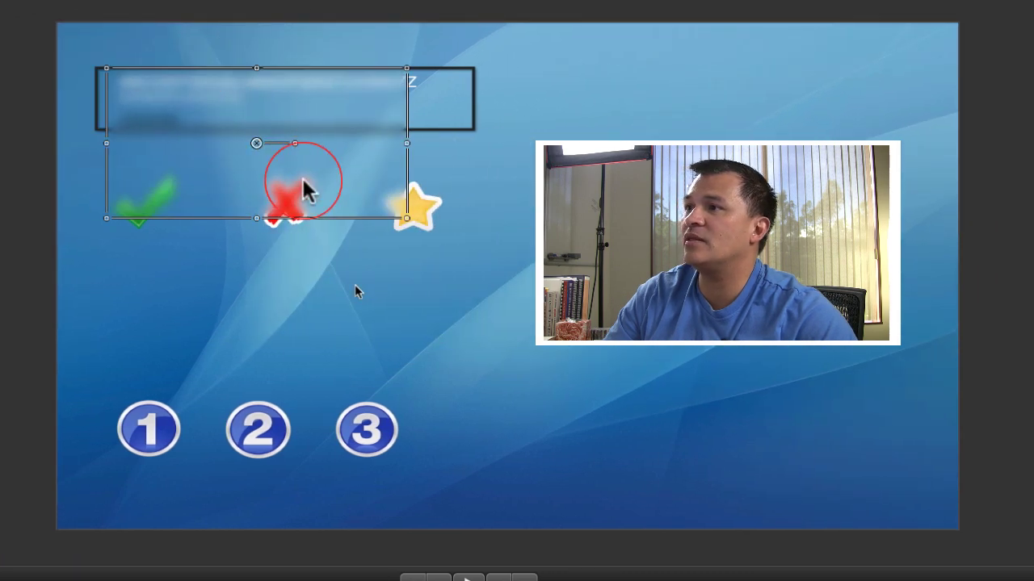
pyautogui.moveTo(407, 217); pyautogui.dragTo(431, 104)
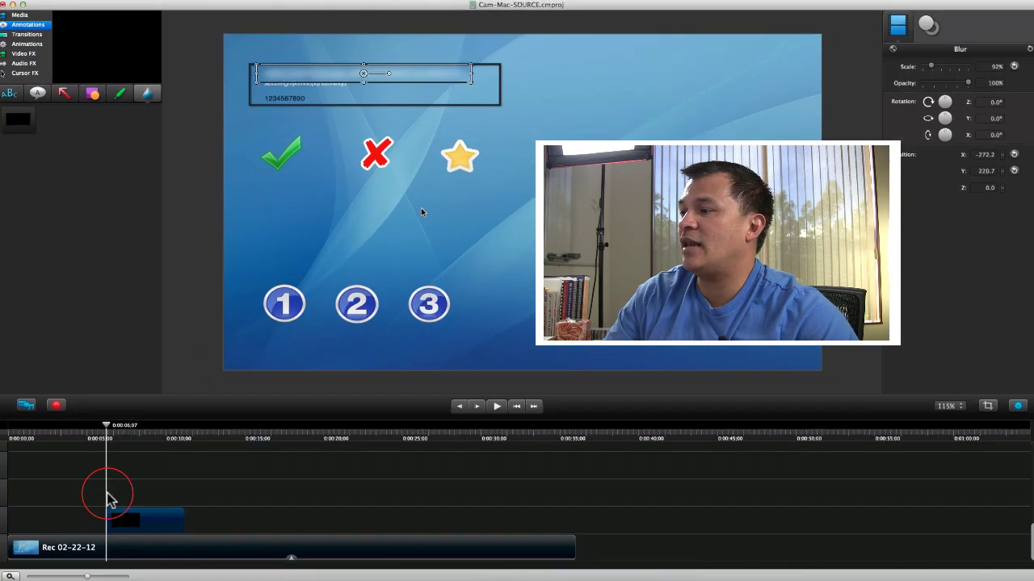
# Stretch the blur clip to last the whole recording clip.
pyautogui.moveTo(127, 508)
pyautogui.mouseDown()
pyautogui.moveTo(37, 525)
pyautogui.moveTo(461, 506)
pyautogui.moveTo(579, 520)
pyautogui.mouseUp()
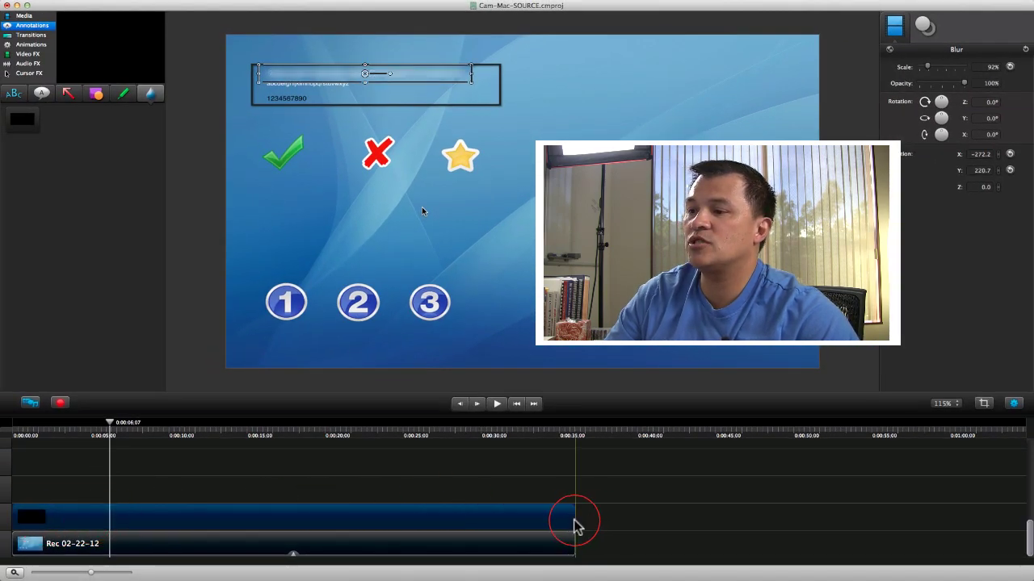
pyautogui.click(173, 428)
pyautogui.click(282, 422)
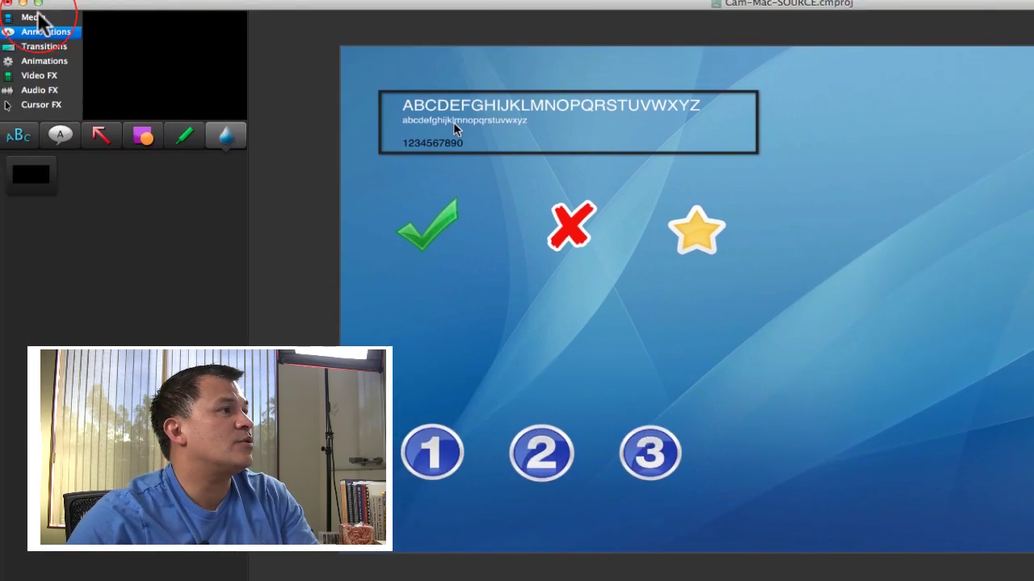
# Add sample video1 at the playhead and shrink it to 37% at X 80.2, Y 17.5.
pyautogui.click(33, 17)
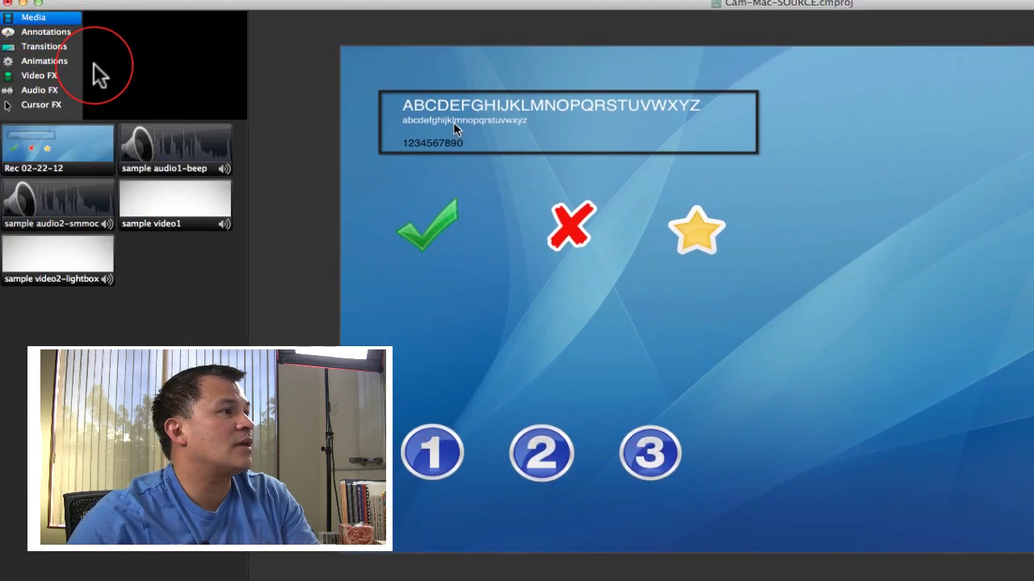
pyautogui.click(143, 212)
pyautogui.rightClick(147, 207)
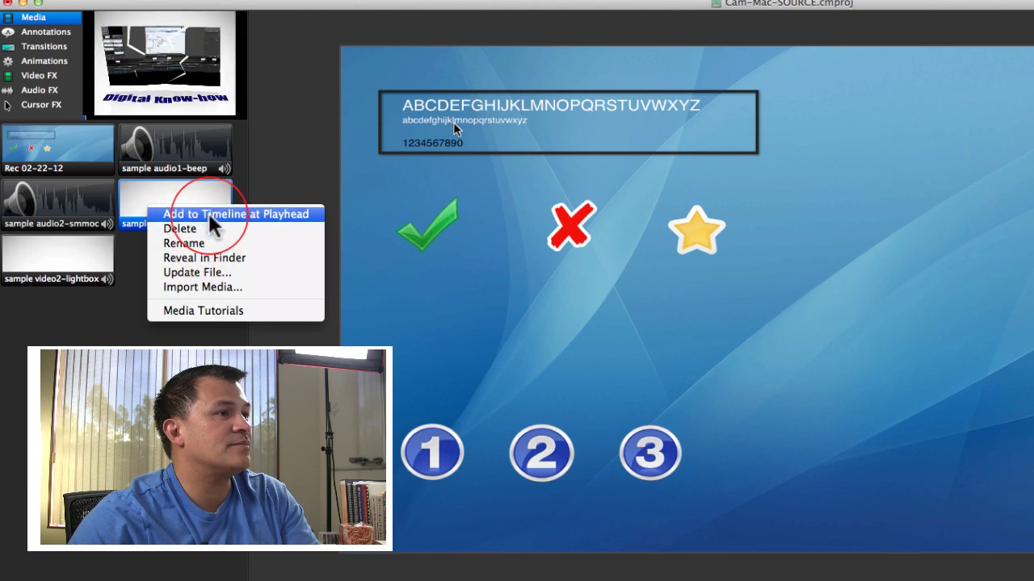
pyautogui.click(202, 214)
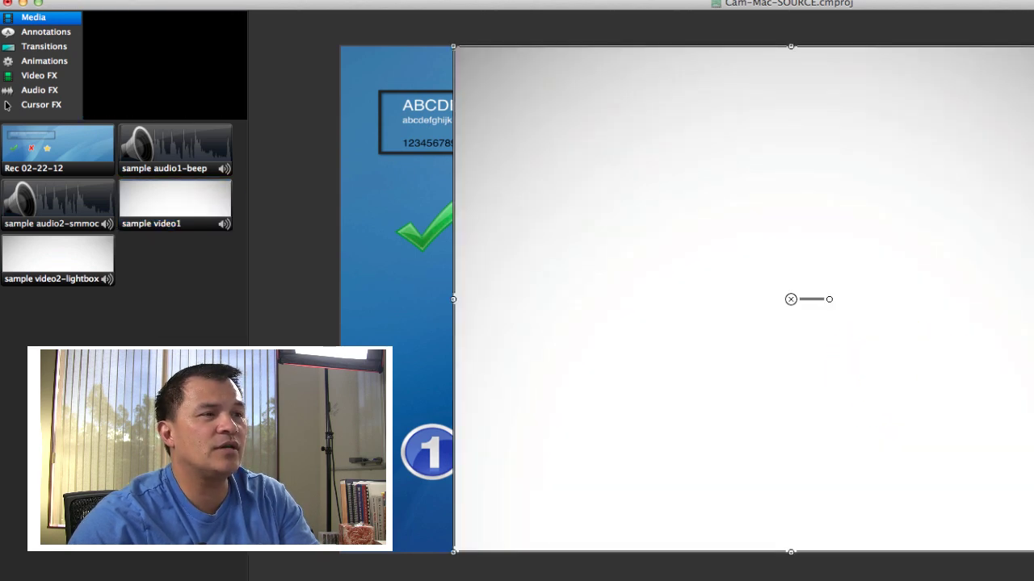
pyautogui.moveTo(1033, 552); pyautogui.dragTo(969, 318)
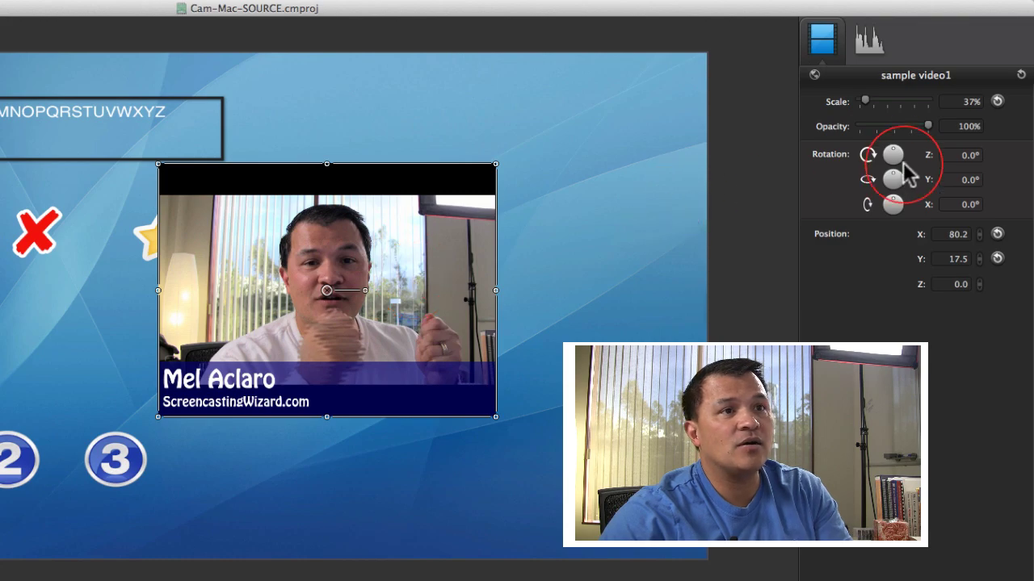
# Rotate sample video1 360° on Z, Y and X, then play it from 0:00:21;27.
pyautogui.moveTo(896, 150)
pyautogui.mouseDown()
pyautogui.moveTo(893, 162)
pyautogui.moveTo(867, 162)
pyautogui.moveTo(862, 145)
pyautogui.moveTo(879, 163)
pyautogui.moveTo(896, 157)
pyautogui.moveTo(889, 141)
pyautogui.mouseUp()
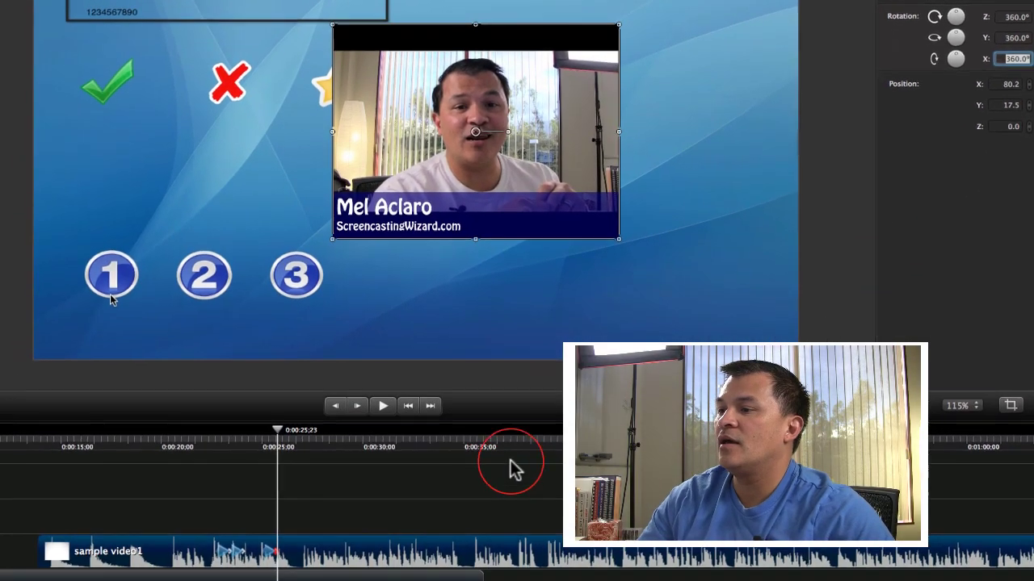
pyautogui.click(239, 552)
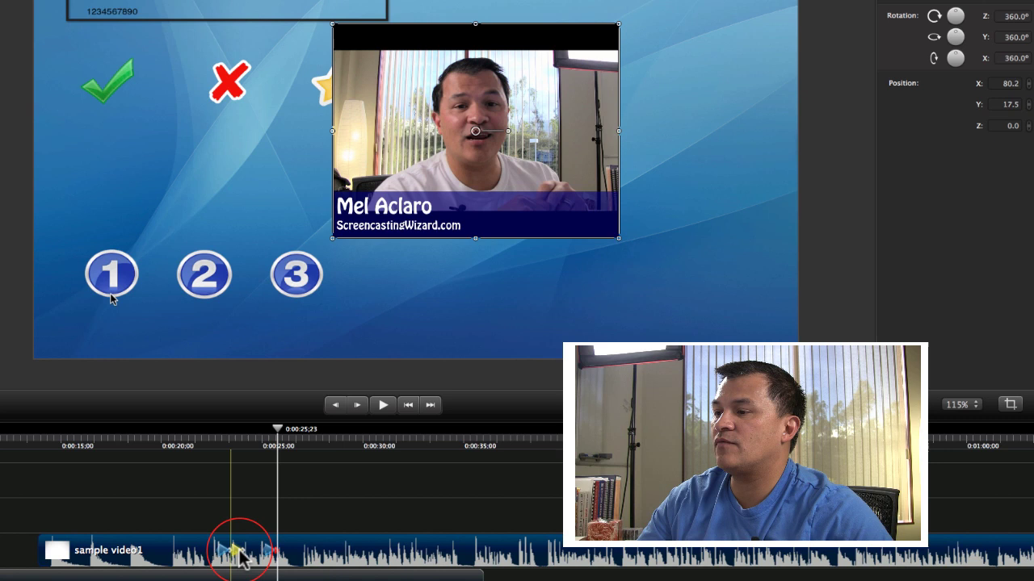
pyautogui.click(198, 450)
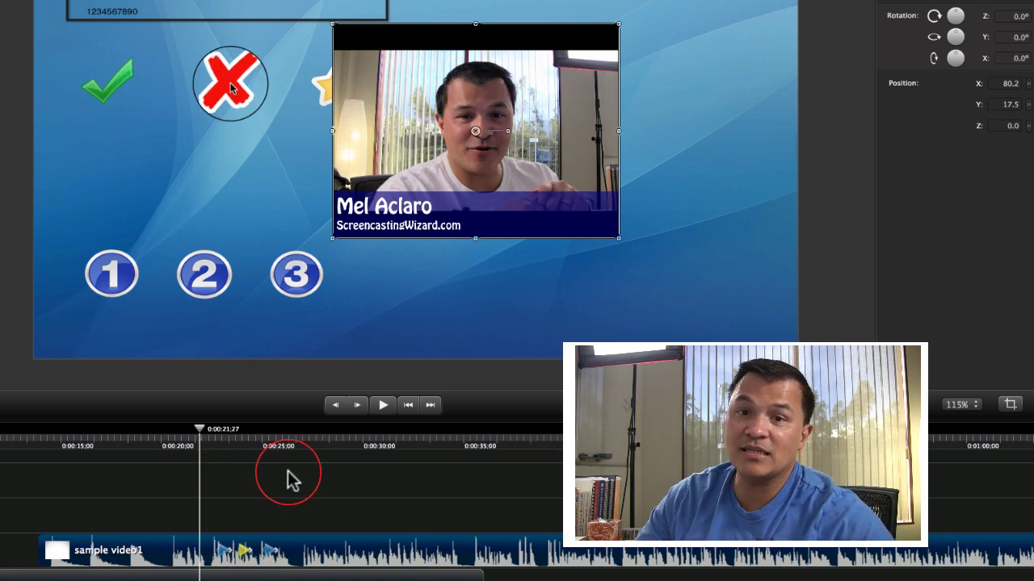
pyautogui.press('space')
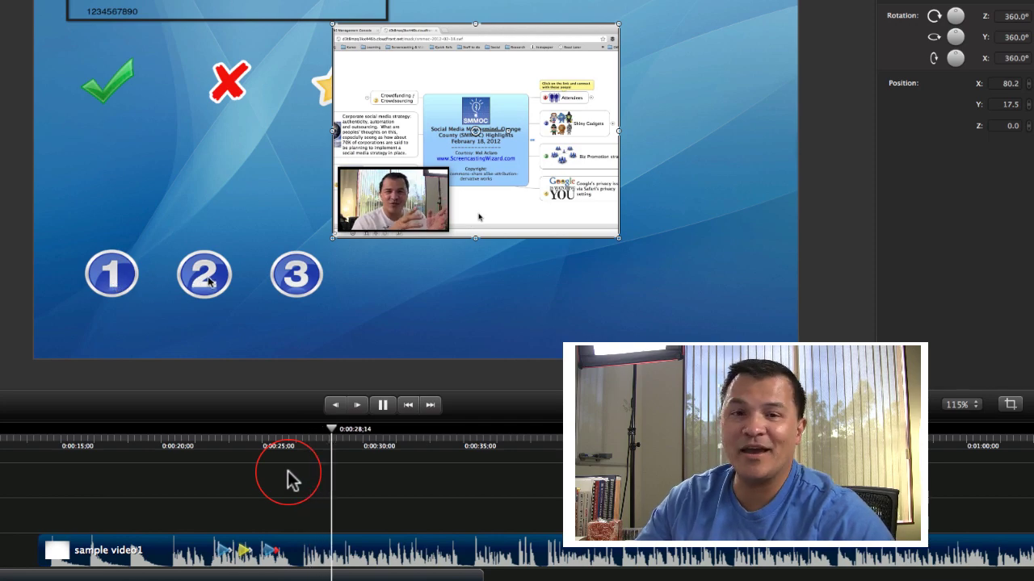
pyautogui.click(258, 533)
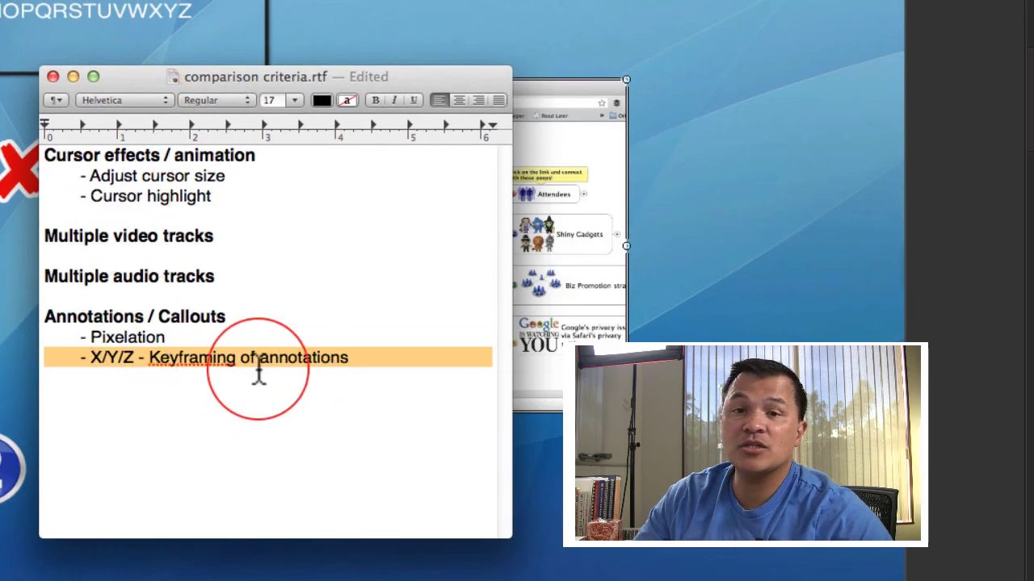
pyautogui.click(243, 384)
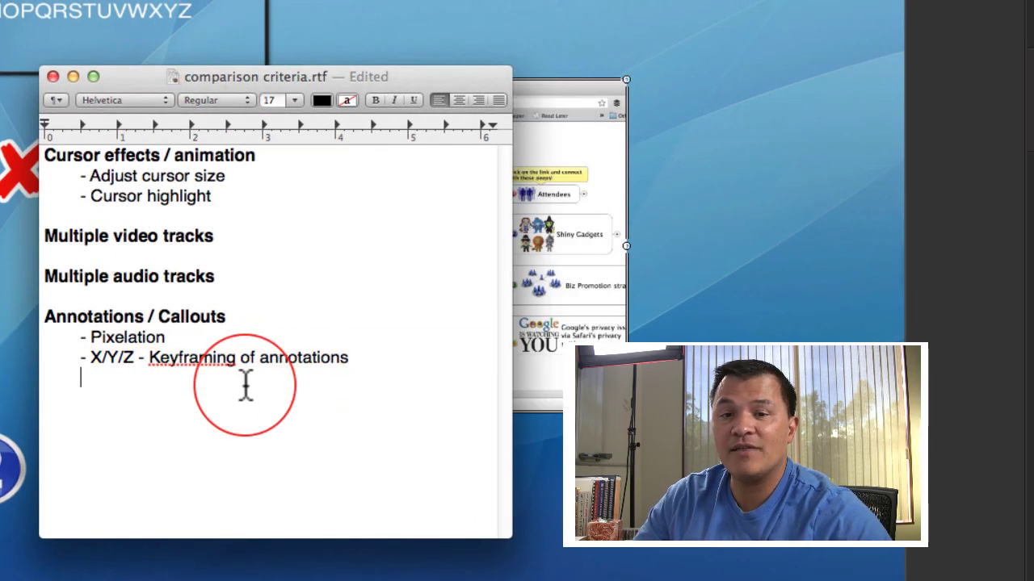